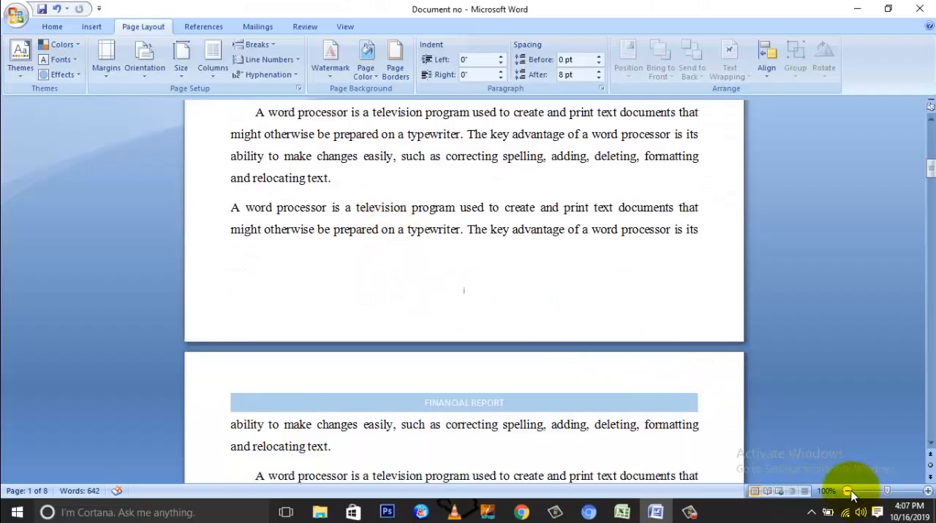
Open the document's page border settings and look over the paragraph border and shading options.
{"action": "scroll", "coordinate": [536, 230], "scroll_direction": "up", "scroll_amount": 15}
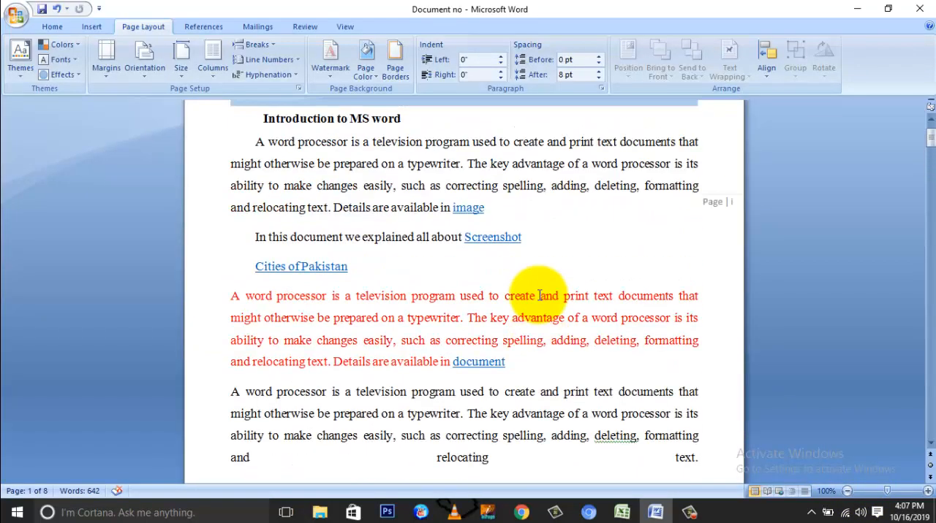
{"action": "scroll", "coordinate": [538, 296], "scroll_direction": "up", "scroll_amount": 2}
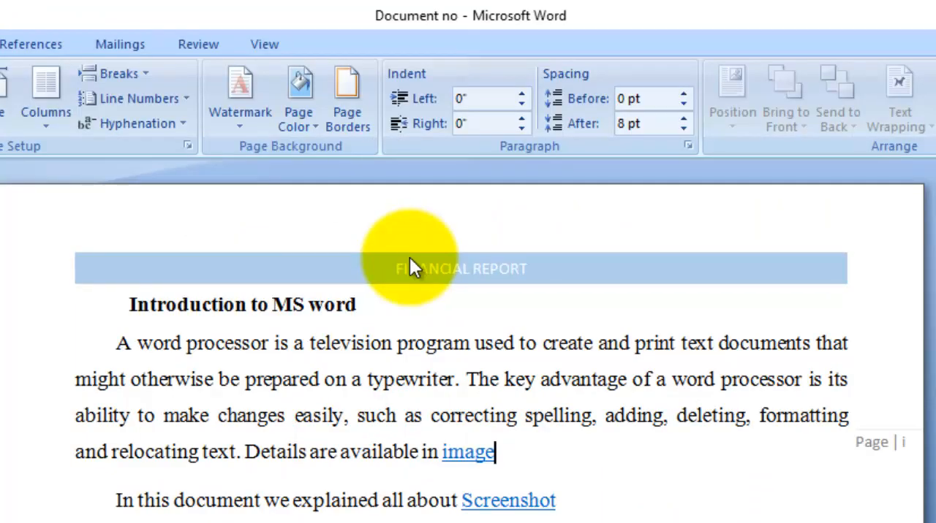
{"action": "left_click", "coordinate": [345, 106]}
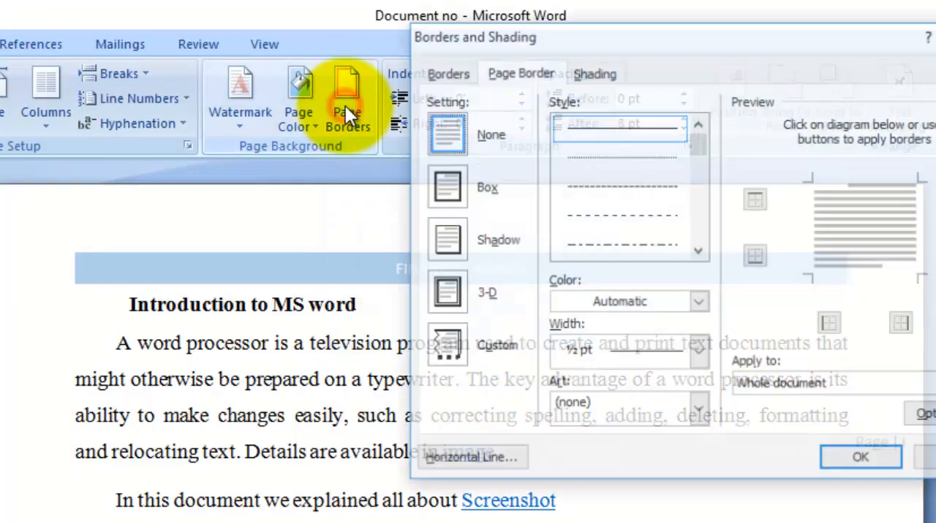
{"action": "left_click", "coordinate": [508, 69]}
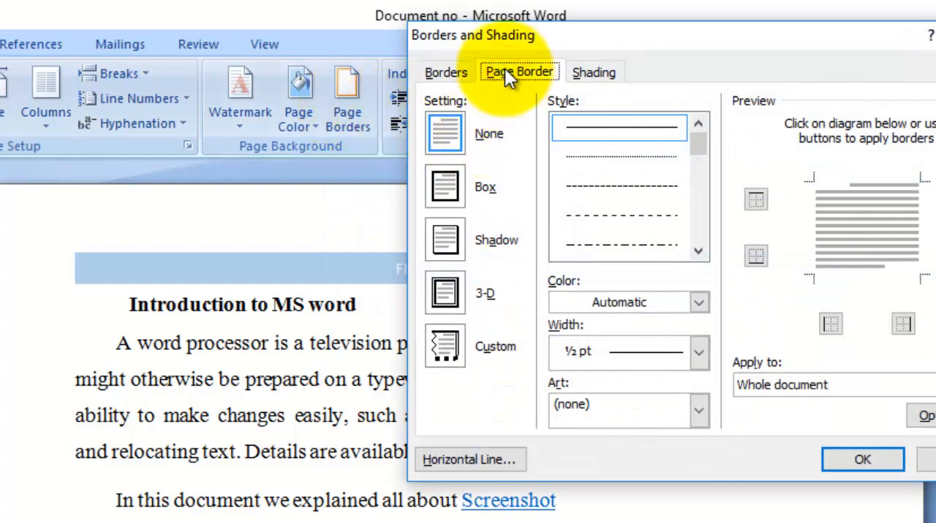
{"action": "left_click", "coordinate": [463, 72]}
{"action": "left_click", "coordinate": [489, 73]}
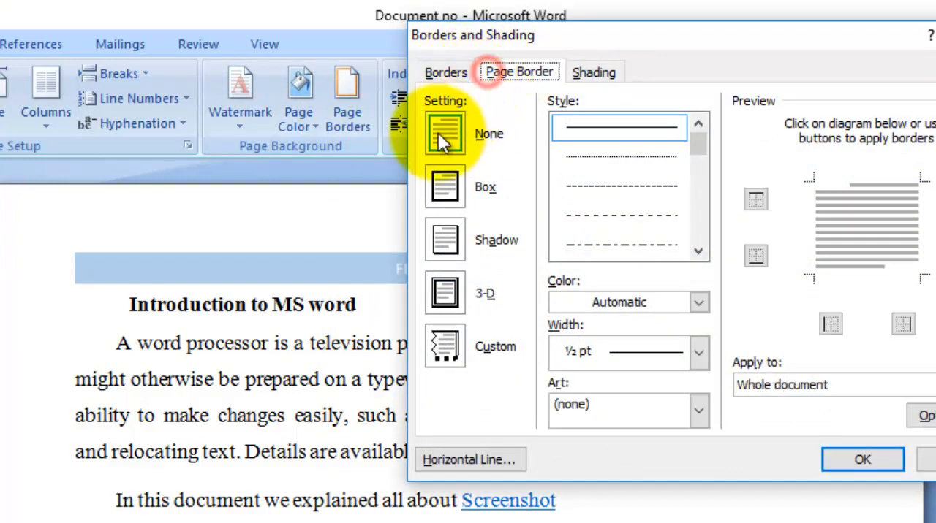
{"action": "left_click", "coordinate": [580, 73]}
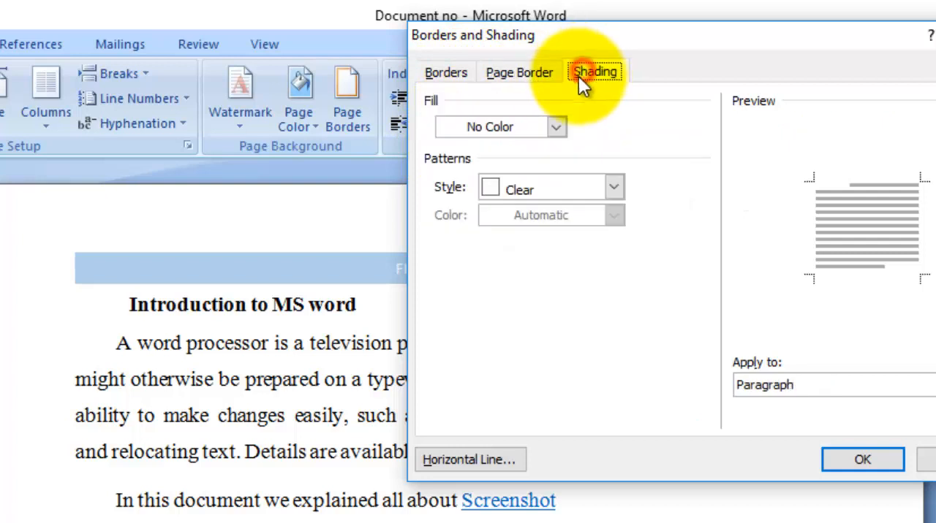
{"action": "left_click", "coordinate": [535, 71]}
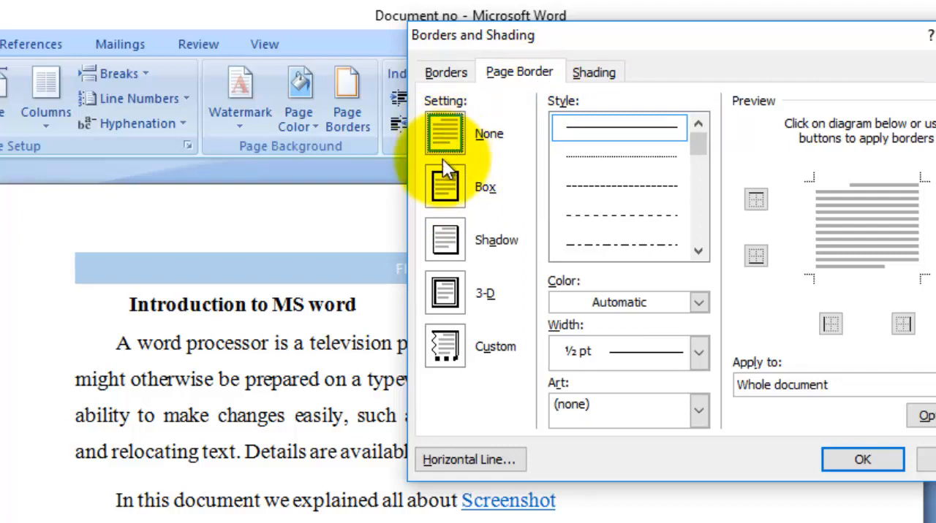
Apply a 3-D page border with the 3 pt shaded line style to the whole document and check it across the pages.
{"action": "left_click", "coordinate": [442, 192]}
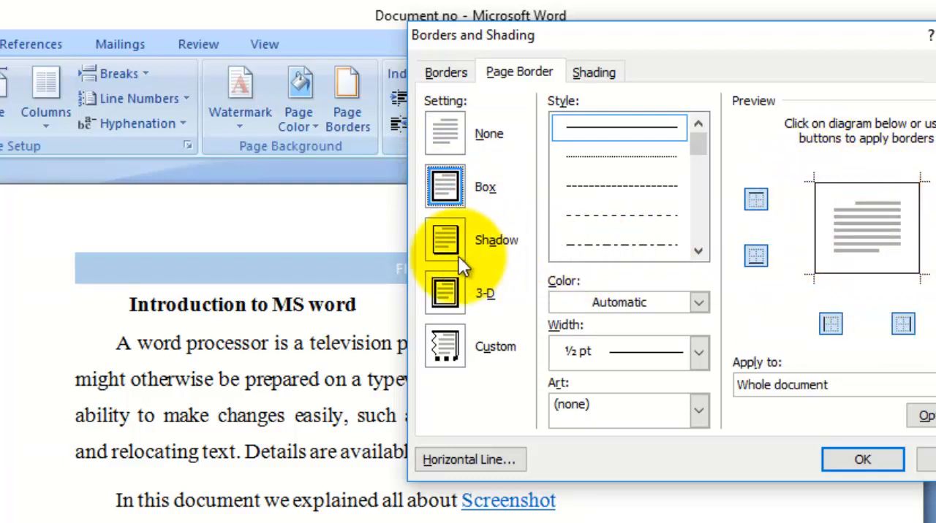
{"action": "left_click", "coordinate": [443, 242]}
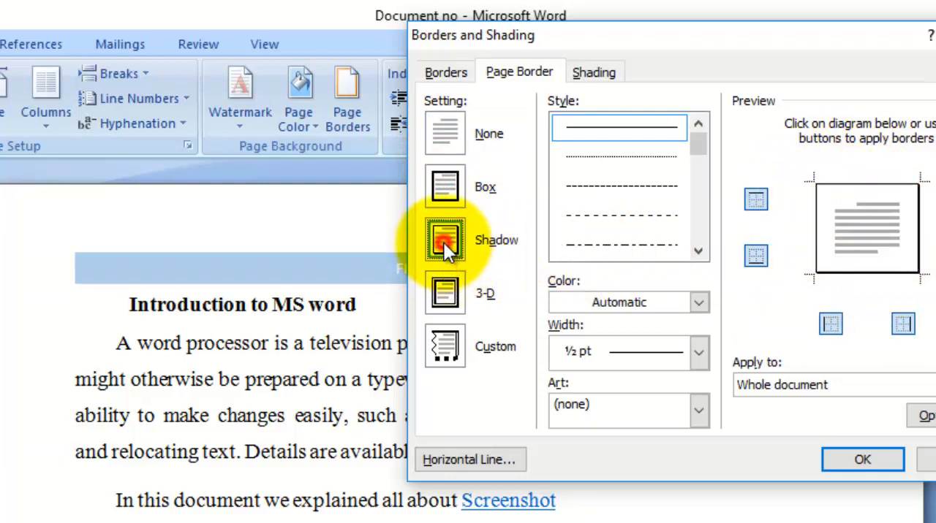
{"action": "left_click", "coordinate": [441, 295]}
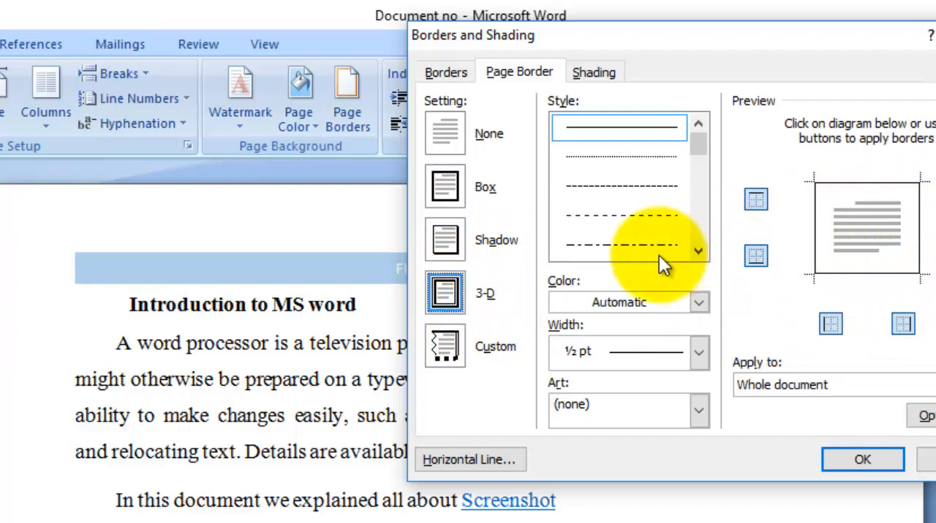
{"action": "mouse_move", "coordinate": [698, 155]}
{"action": "left_mouse_down"}
{"action": "mouse_move", "coordinate": [702, 234]}
{"action": "mouse_move", "coordinate": [702, 210]}
{"action": "mouse_move", "coordinate": [702, 222]}
{"action": "left_mouse_up"}
{"action": "left_click", "coordinate": [640, 219]}
{"action": "left_click", "coordinate": [649, 184]}
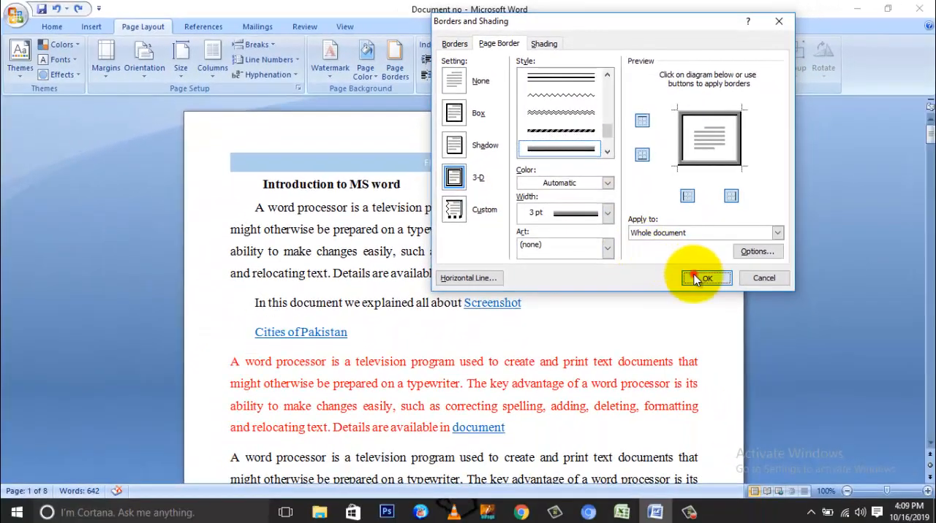
{"action": "left_click", "coordinate": [695, 279]}
{"action": "scroll", "coordinate": [690, 276], "scroll_direction": "down", "scroll_amount": 7}
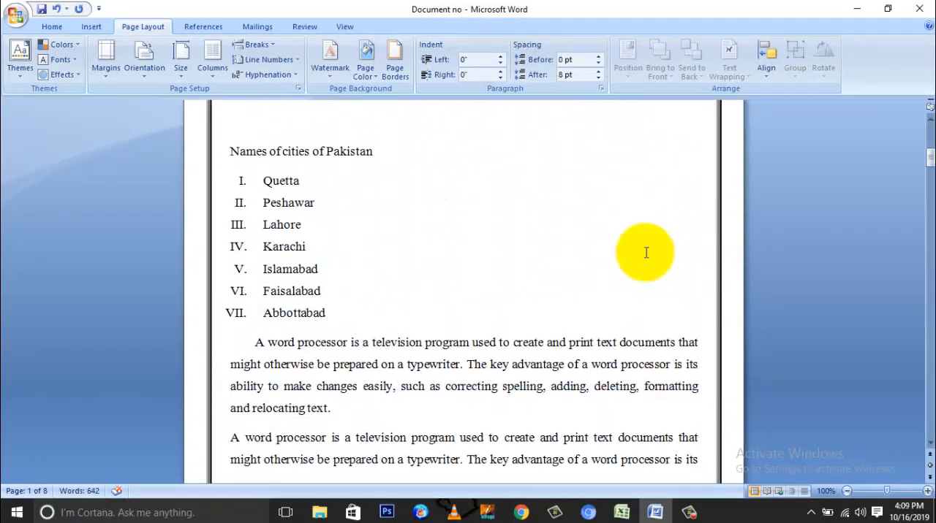
{"action": "scroll", "coordinate": [646, 252], "scroll_direction": "down", "scroll_amount": 4}
{"action": "scroll", "coordinate": [706, 249], "scroll_direction": "down", "scroll_amount": 3}
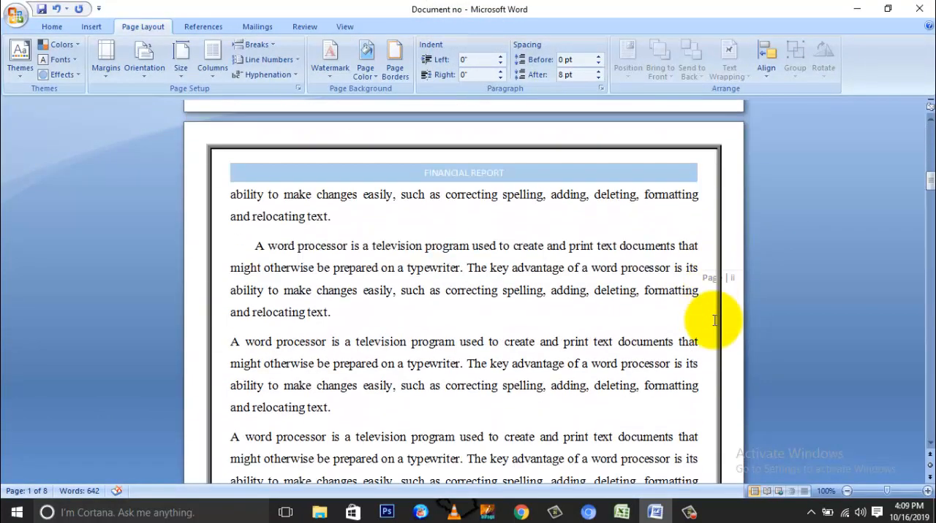
{"action": "scroll", "coordinate": [714, 320], "scroll_direction": "up", "scroll_amount": 12}
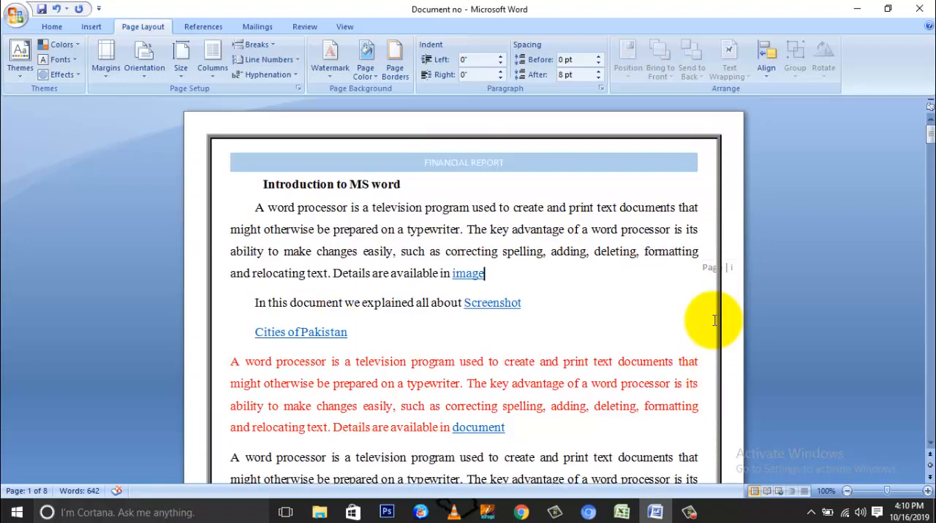
Change the whole document's page border to the 3 pt diagonally striped line style.
{"action": "left_click", "coordinate": [399, 71]}
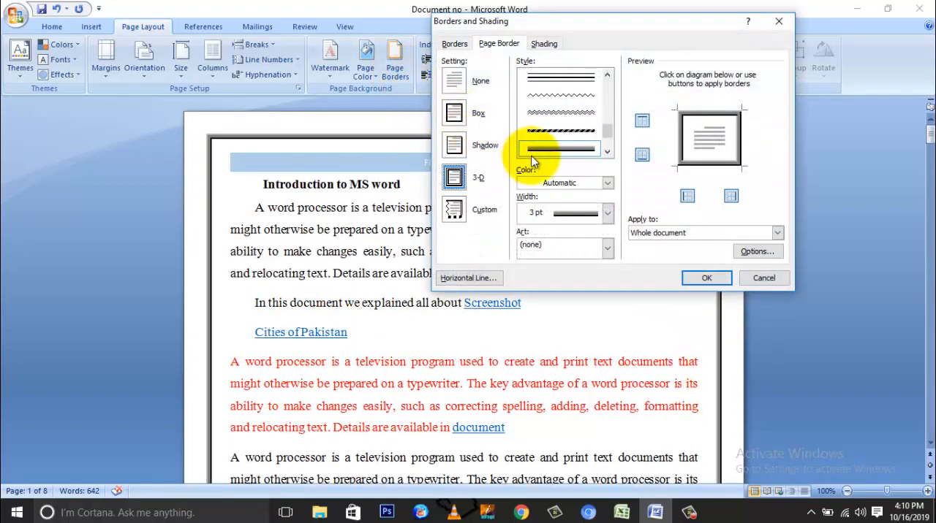
{"action": "left_click", "coordinate": [583, 133]}
{"action": "left_click", "coordinate": [572, 113]}
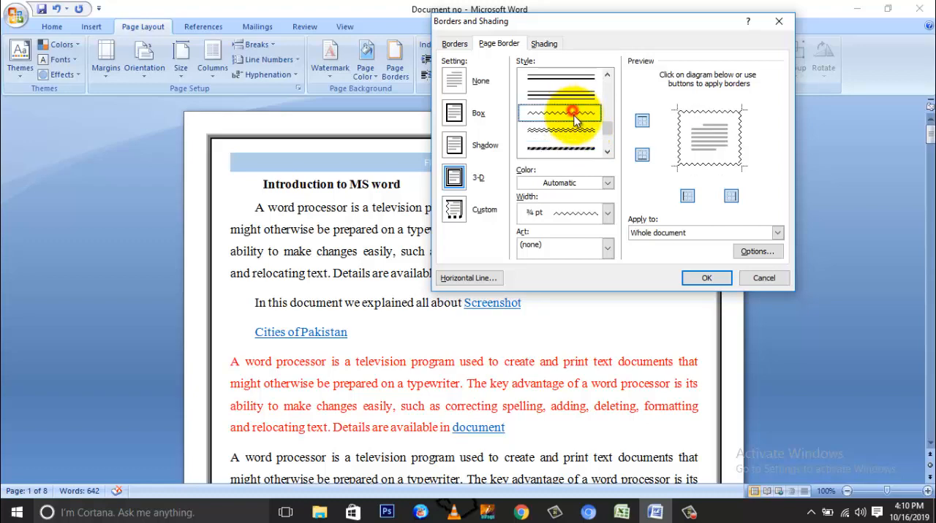
{"action": "left_click_drag", "start_coordinate": [605, 128], "coordinate": [606, 137]}
{"action": "left_click", "coordinate": [576, 117]}
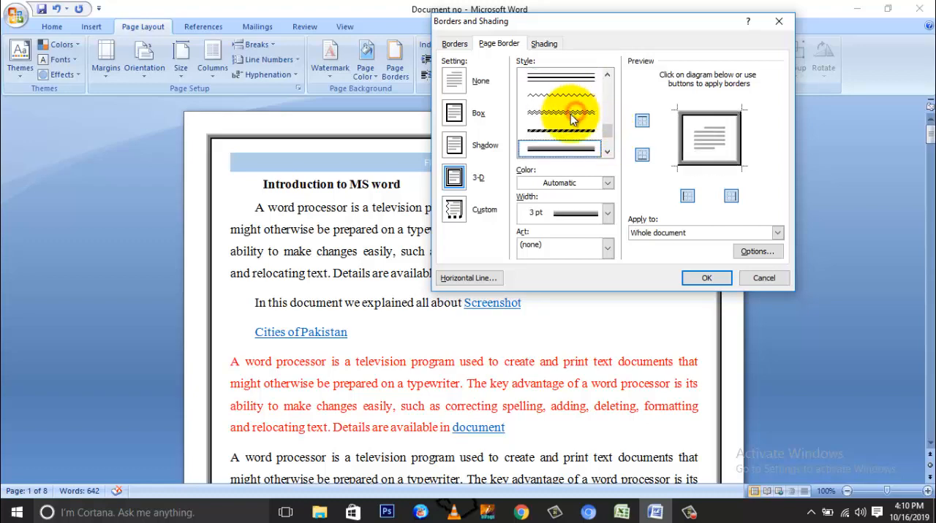
{"action": "left_click", "coordinate": [572, 132]}
{"action": "left_click", "coordinate": [698, 277]}
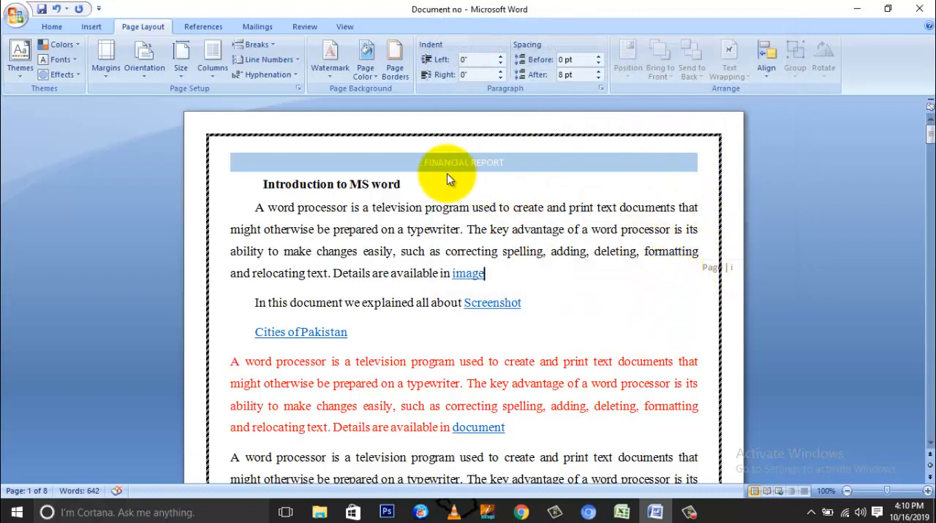
Set the striped page border's color to orange.
{"action": "left_click", "coordinate": [395, 73]}
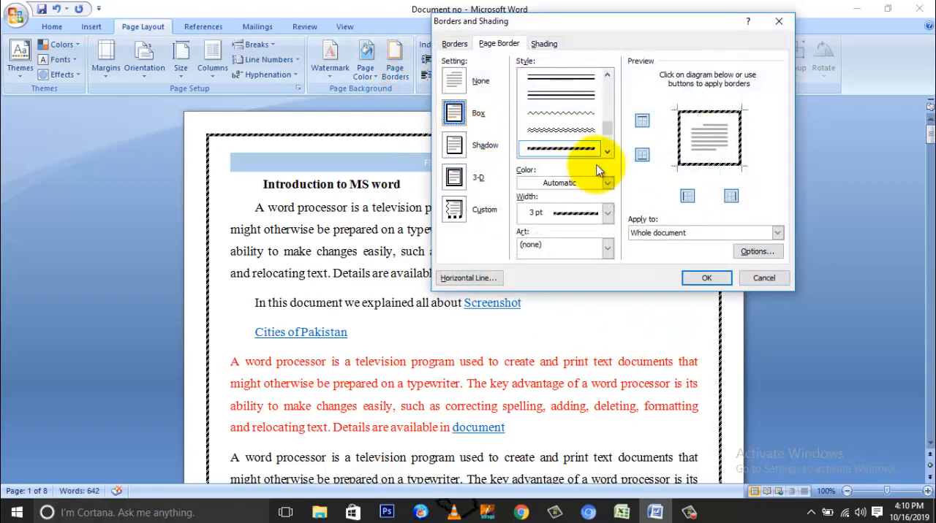
{"action": "left_click", "coordinate": [553, 183]}
{"action": "left_click", "coordinate": [581, 228]}
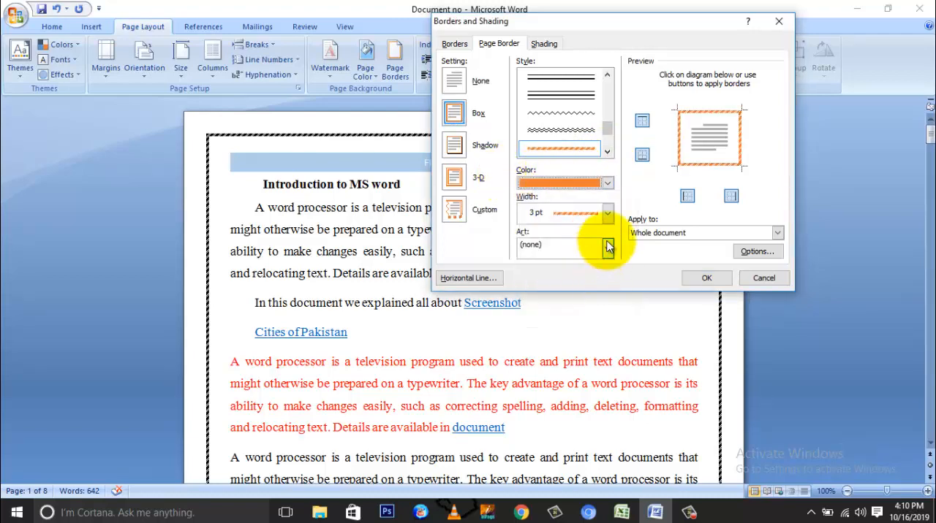
{"action": "left_click", "coordinate": [698, 278]}
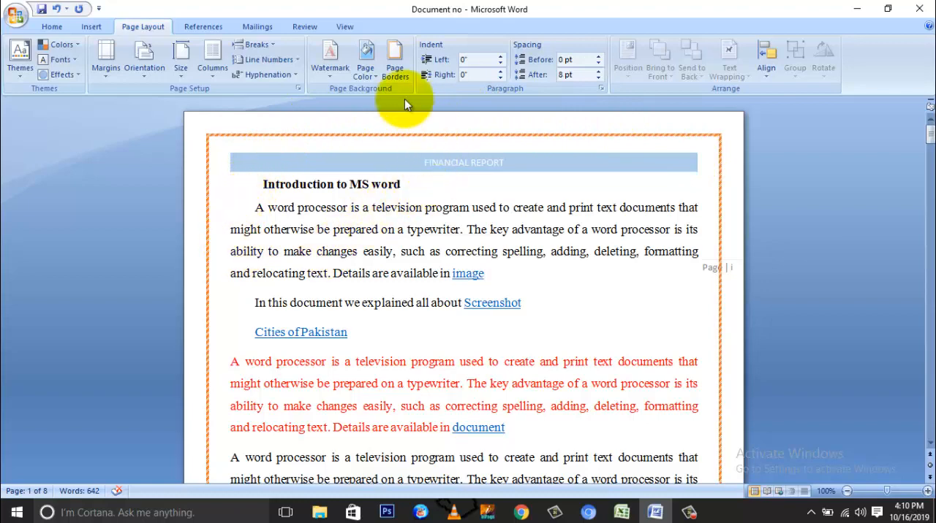
Remove the top and bottom edges of the orange page border, keeping the side edges, and check the pages.
{"action": "left_click", "coordinate": [395, 76]}
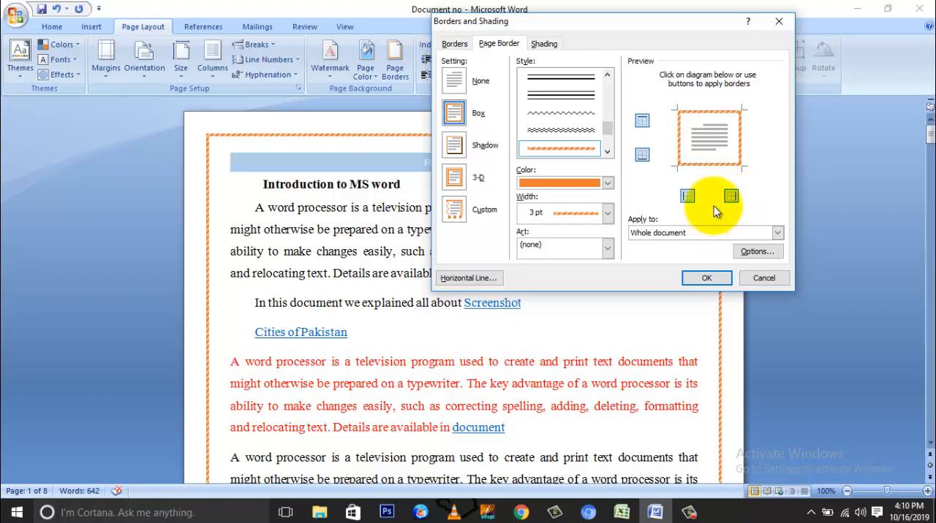
{"action": "left_click", "coordinate": [641, 122]}
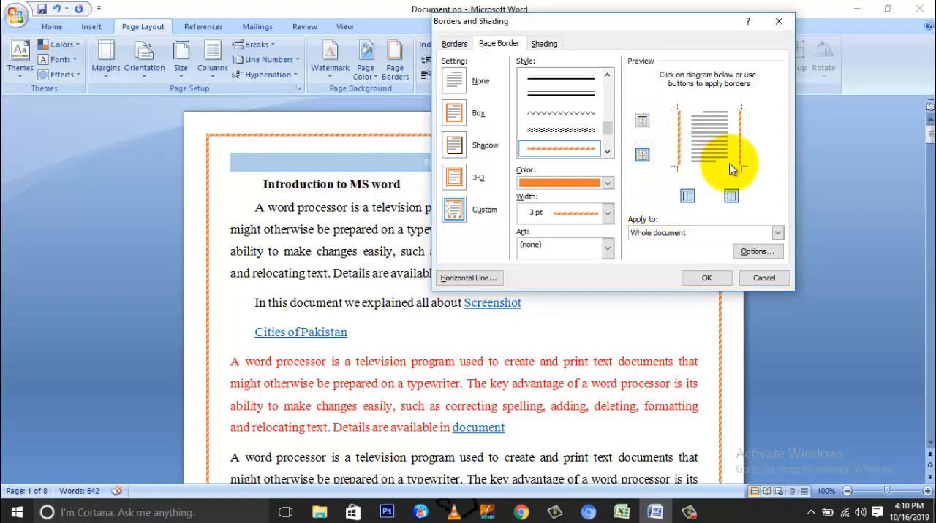
{"action": "left_click", "coordinate": [702, 278]}
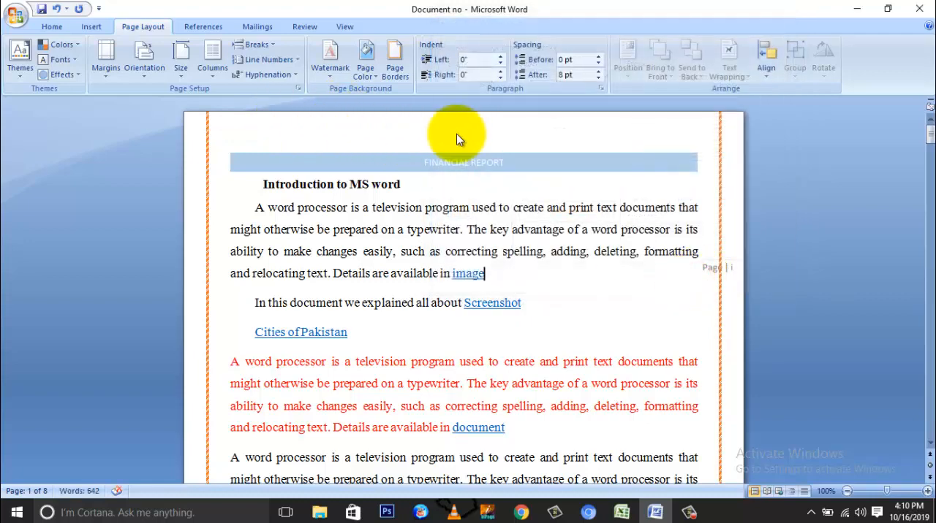
{"action": "scroll", "coordinate": [457, 140], "scroll_direction": "down", "scroll_amount": 15}
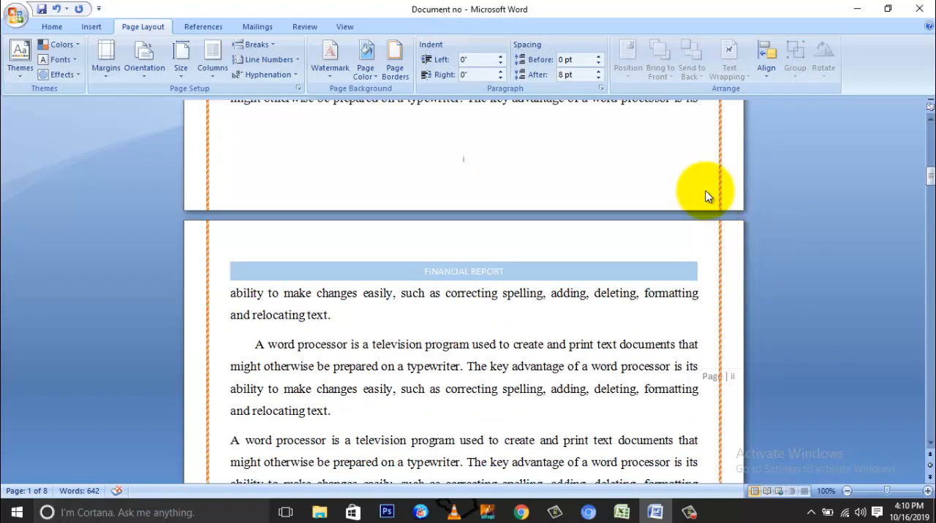
Restore the top and bottom edges of the page border and remove its left and right edges.
{"action": "left_click", "coordinate": [391, 73]}
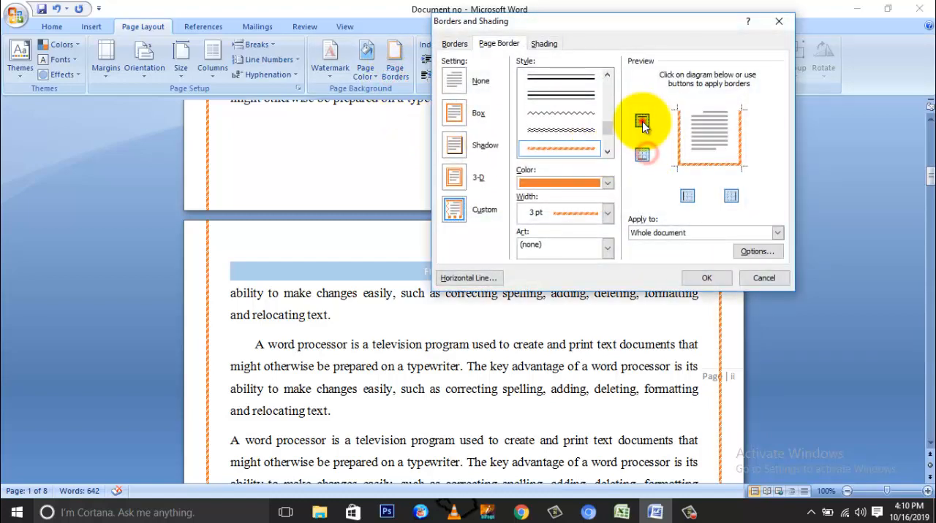
{"action": "left_click", "coordinate": [641, 122]}
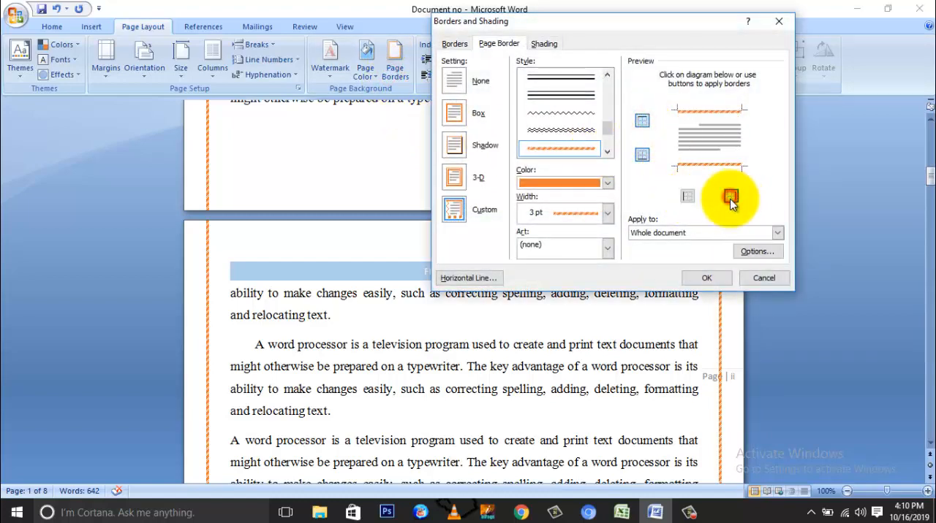
{"action": "left_click", "coordinate": [706, 277]}
{"action": "scroll", "coordinate": [584, 241], "scroll_direction": "up", "scroll_amount": 3}
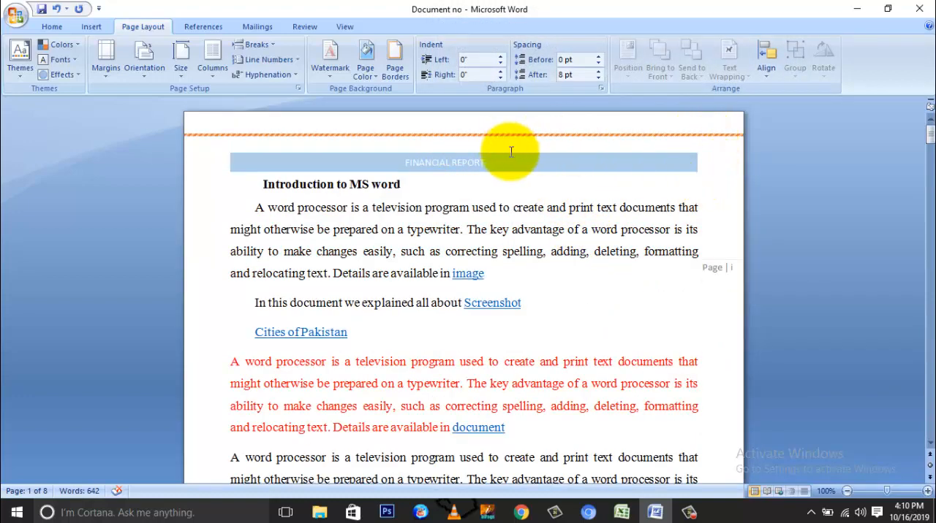
Restore the left and right edges so the orange striped border surrounds every page of the document.
{"action": "scroll", "coordinate": [509, 152], "scroll_direction": "down", "scroll_amount": 8}
{"action": "scroll", "coordinate": [512, 154], "scroll_direction": "down", "scroll_amount": 5}
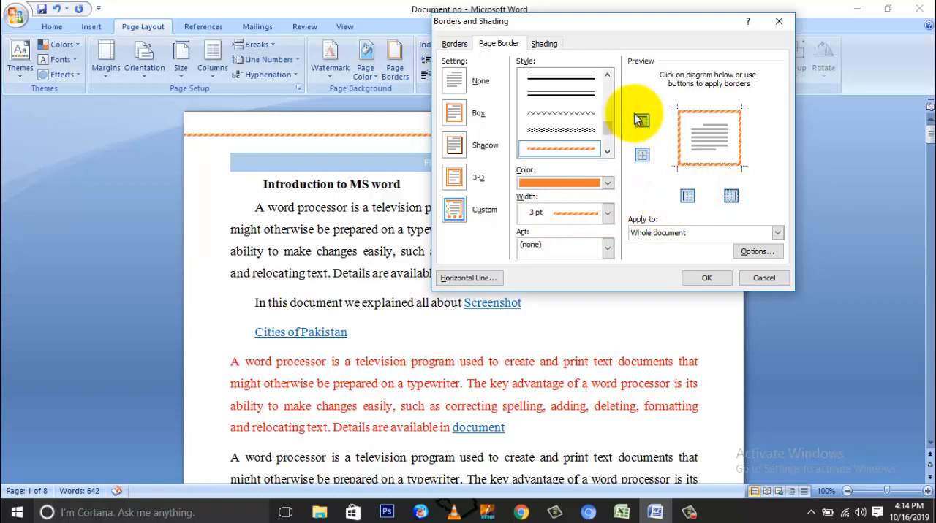
{"action": "left_click", "coordinate": [696, 277]}
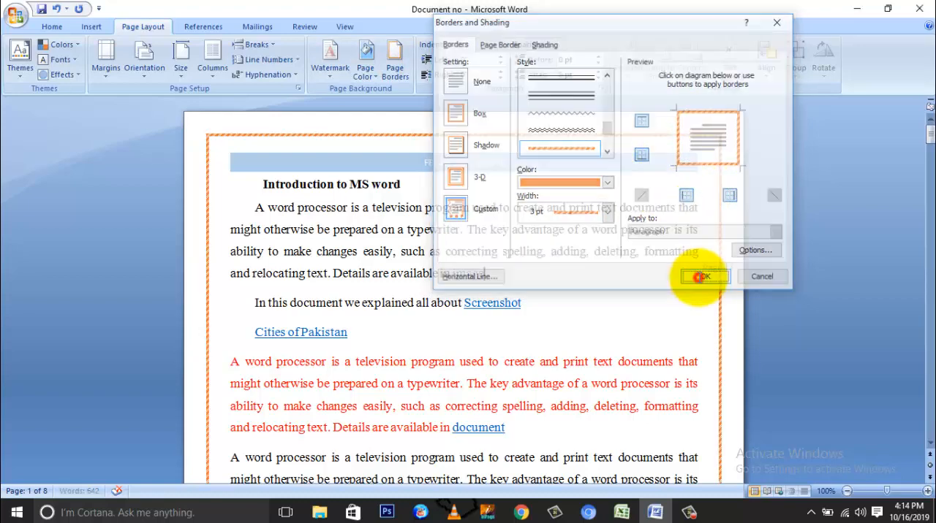
Try the red apple art pattern and the muffin art pattern for the page border.
{"action": "left_click", "coordinate": [395, 66]}
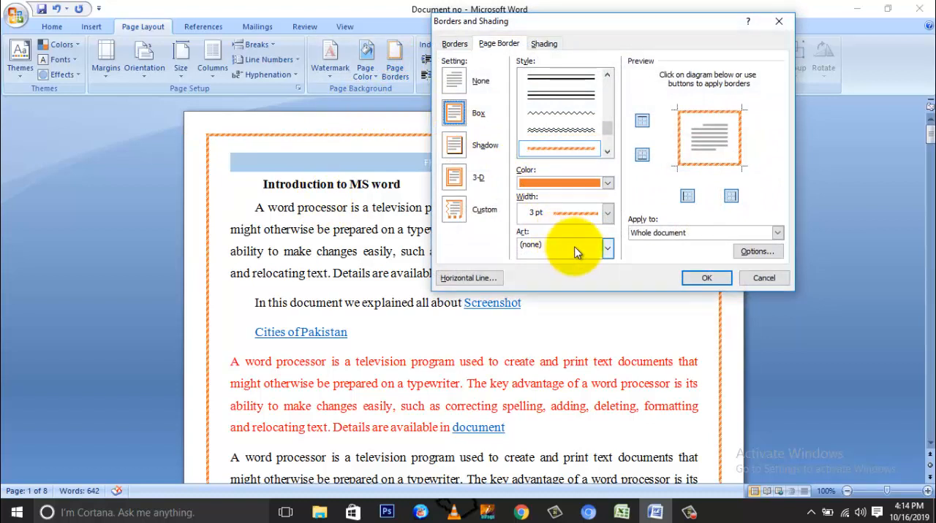
{"action": "left_click", "coordinate": [607, 250]}
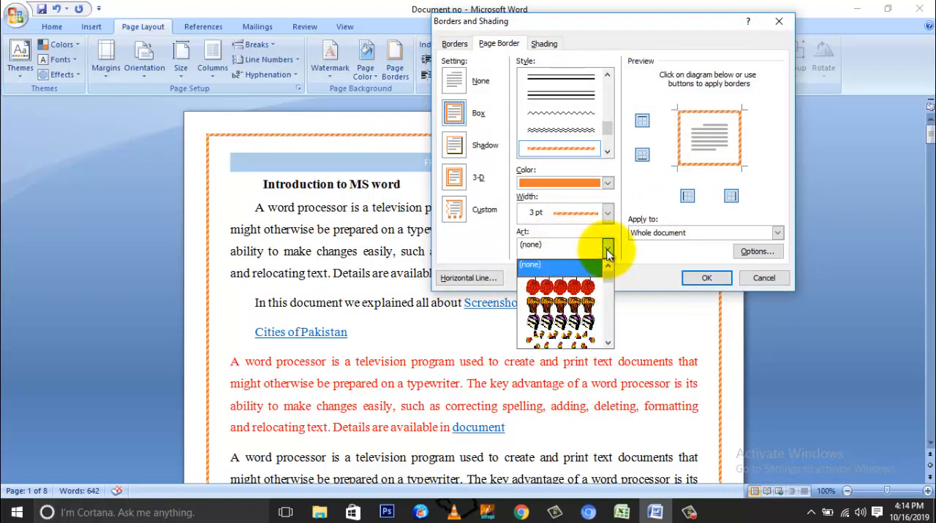
{"action": "left_click", "coordinate": [577, 286]}
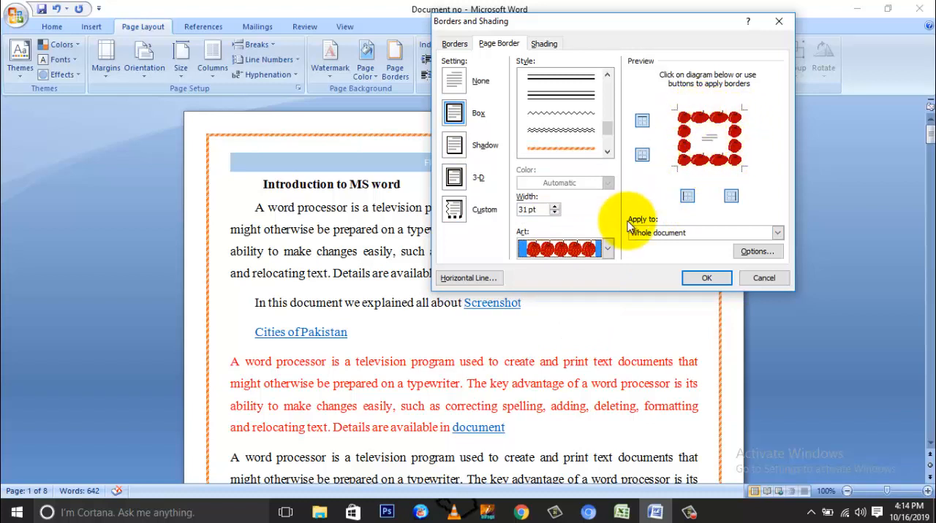
{"action": "left_click", "coordinate": [607, 251]}
{"action": "left_click", "coordinate": [581, 304]}
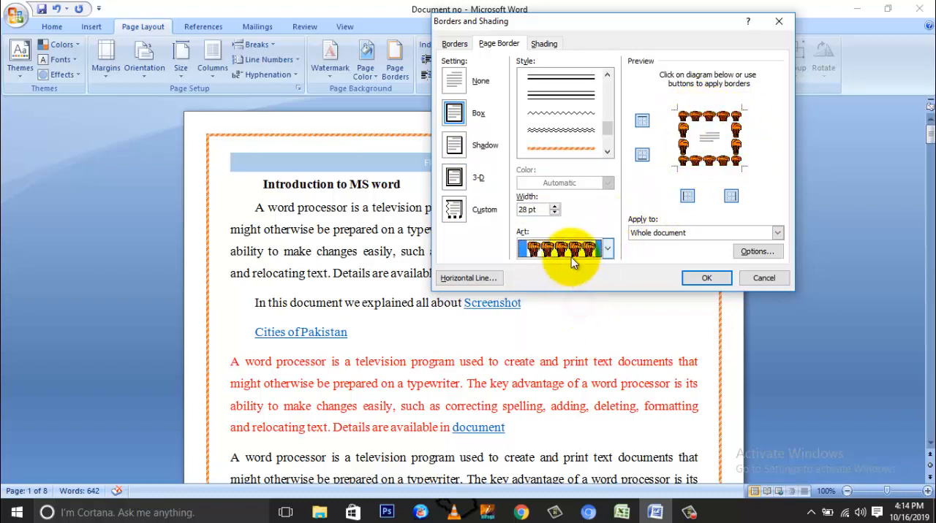
Set the page border art to the green tree pattern, apply it to the whole document and check the page.
{"action": "left_click", "coordinate": [603, 252]}
{"action": "scroll", "coordinate": [594, 294], "scroll_direction": "down", "scroll_amount": 5}
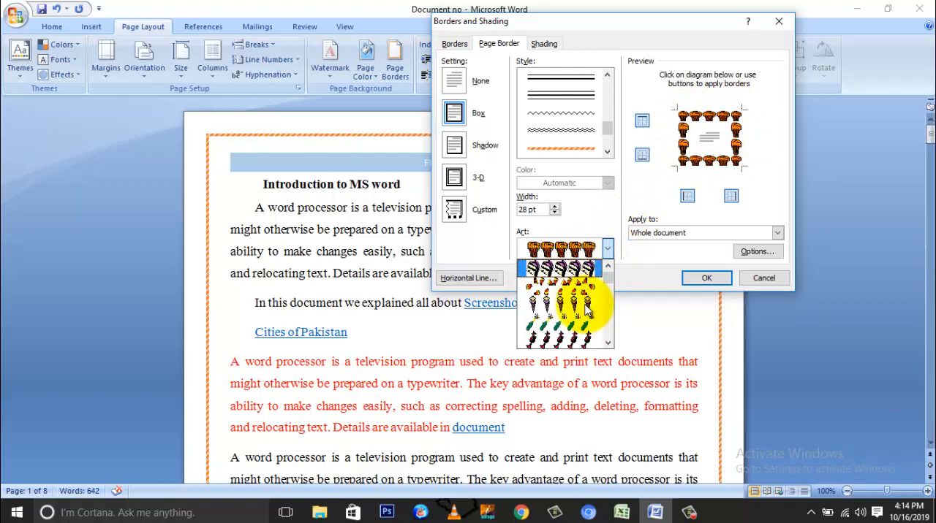
{"action": "scroll", "coordinate": [585, 328], "scroll_direction": "down", "scroll_amount": 4}
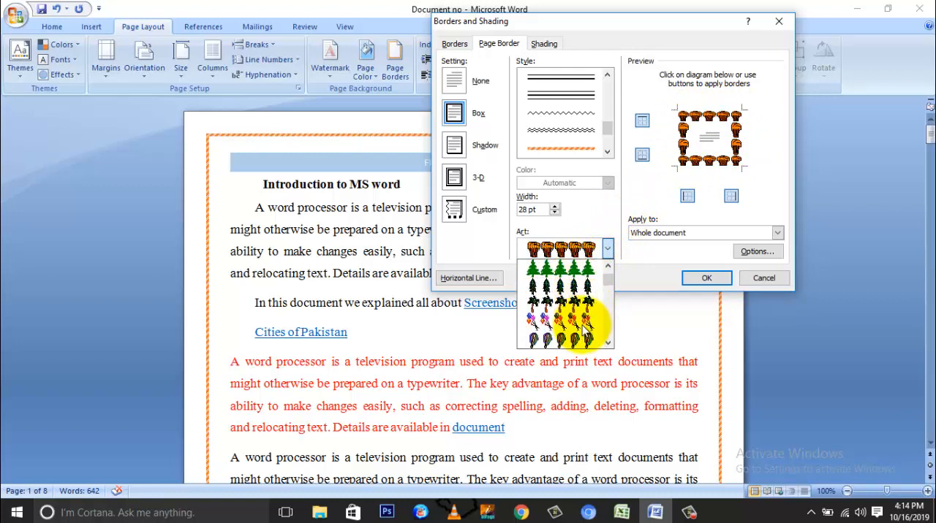
{"action": "left_click", "coordinate": [567, 290]}
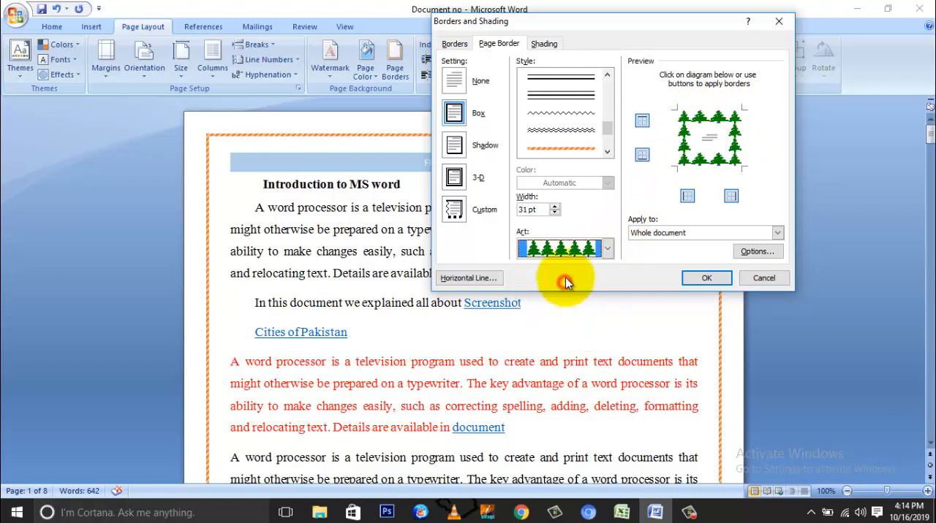
{"action": "left_click", "coordinate": [693, 278]}
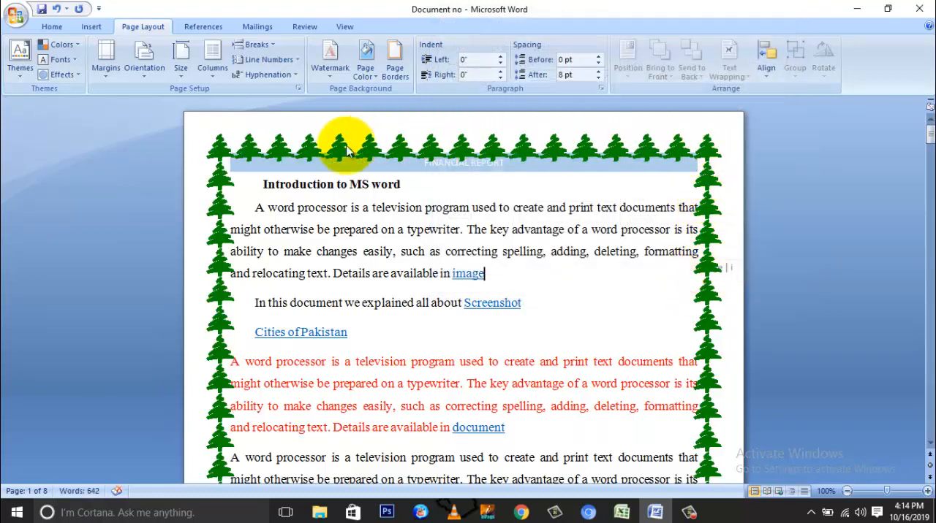
{"action": "scroll", "coordinate": [668, 302], "scroll_direction": "down", "scroll_amount": 3}
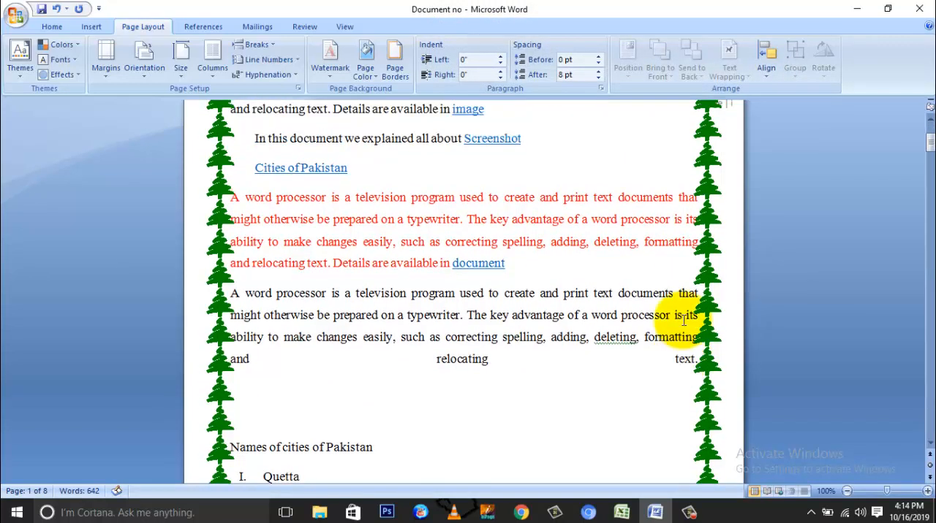
{"action": "scroll", "coordinate": [687, 314], "scroll_direction": "up", "scroll_amount": 3}
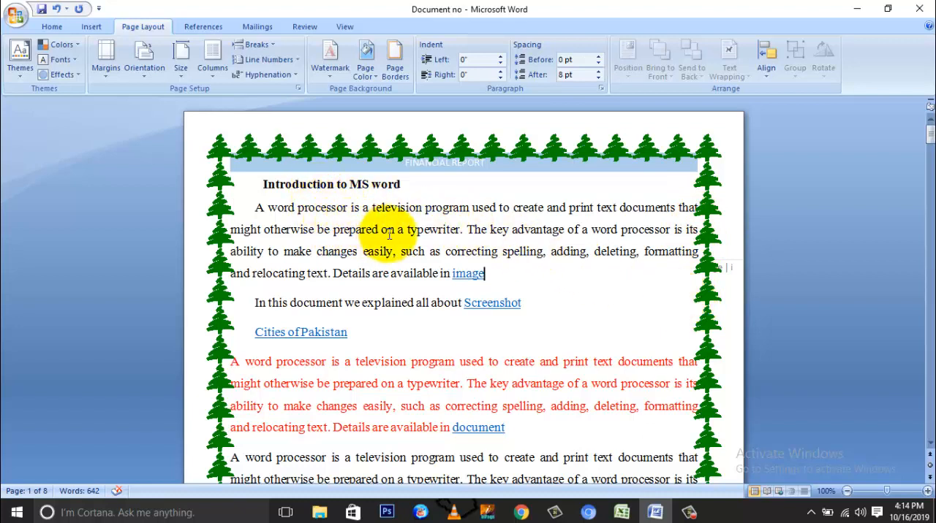
{"action": "left_click", "coordinate": [111, 71]}
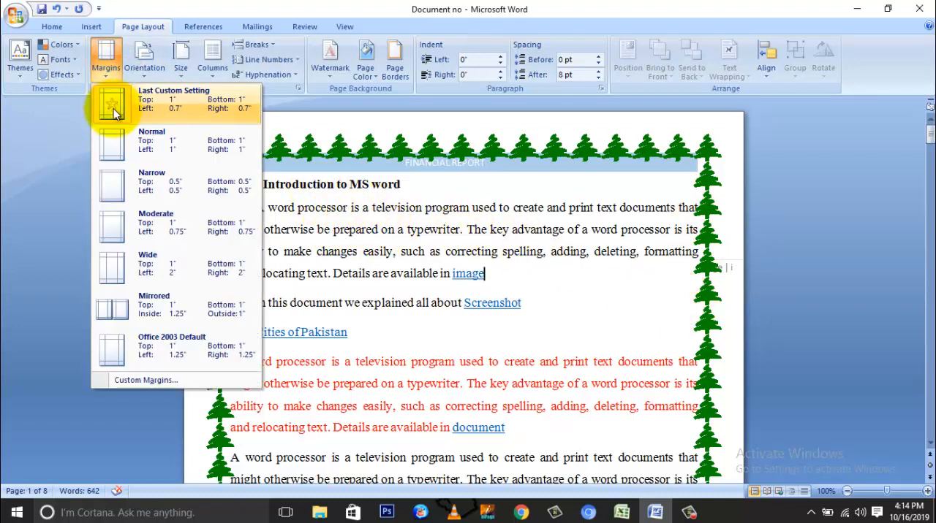
{"action": "left_click", "coordinate": [108, 63]}
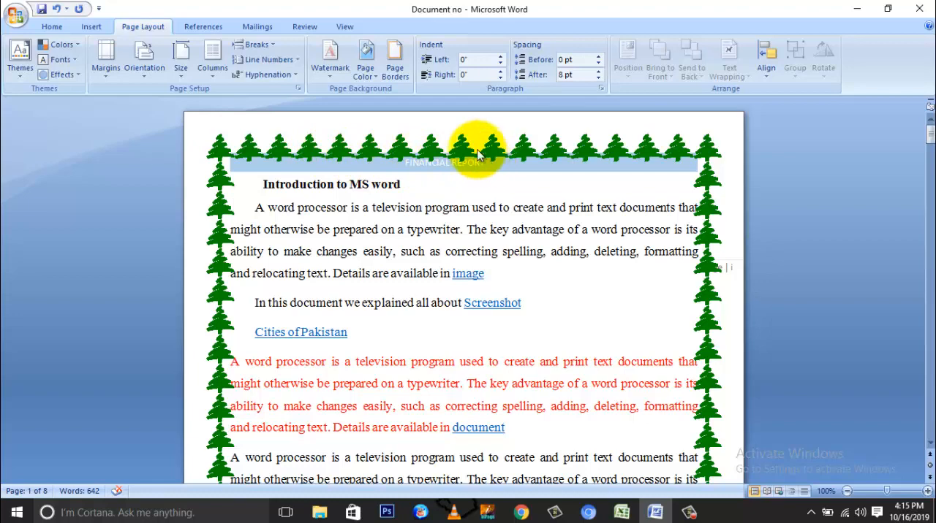
Replace the green tree art of the page border with a thick-and-thin double line style.
{"action": "left_click", "coordinate": [395, 70]}
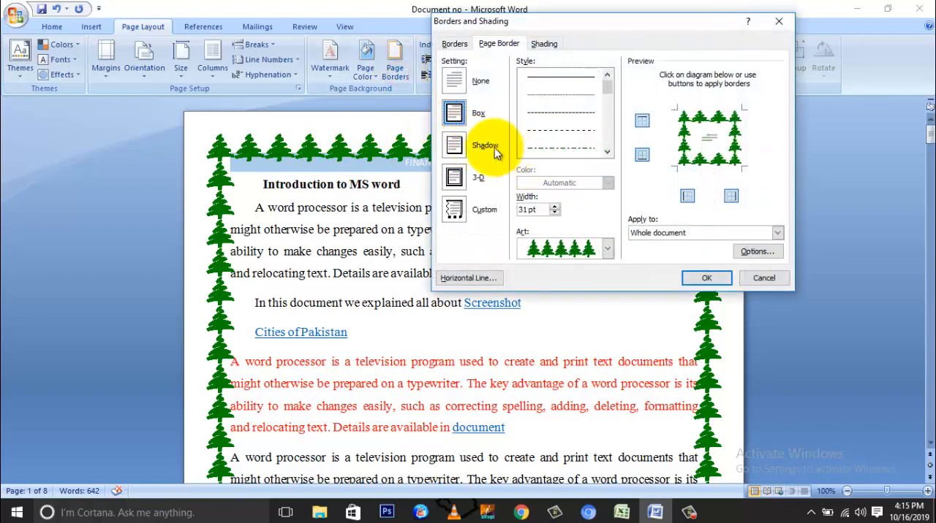
{"action": "left_click_drag", "start_coordinate": [607, 87], "coordinate": [608, 105]}
{"action": "left_click", "coordinate": [569, 115]}
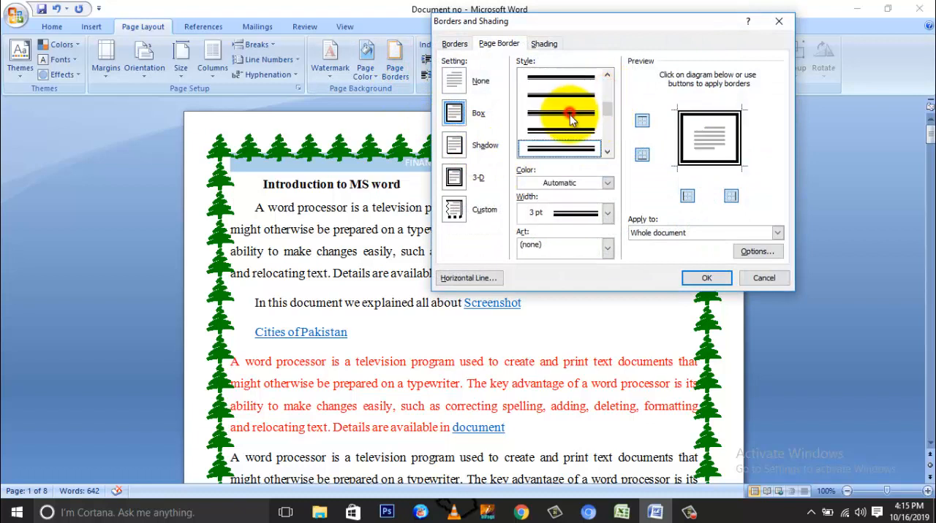
Try a width of 1 ½ pt for the double-line page border, and set it to 2 ¼ pt.
{"action": "left_click", "coordinate": [606, 214]}
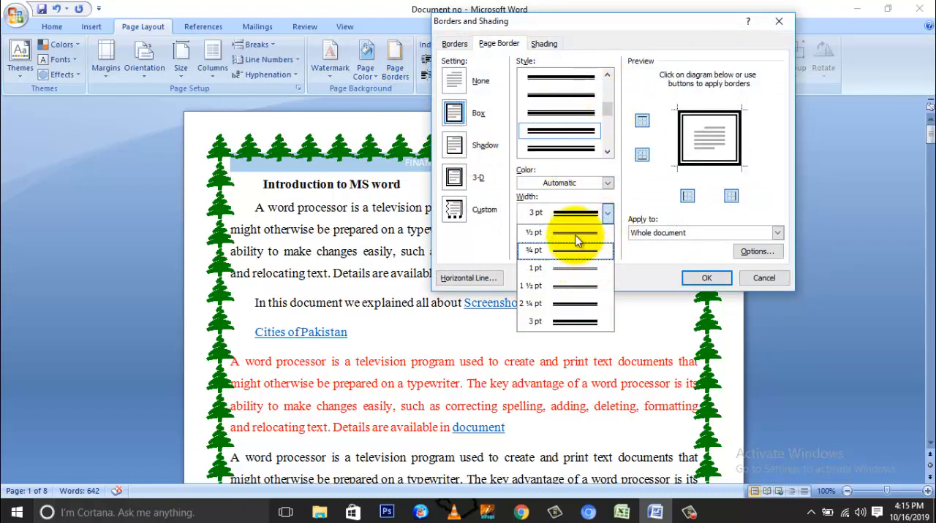
{"action": "left_click", "coordinate": [568, 220]}
{"action": "left_click", "coordinate": [564, 210]}
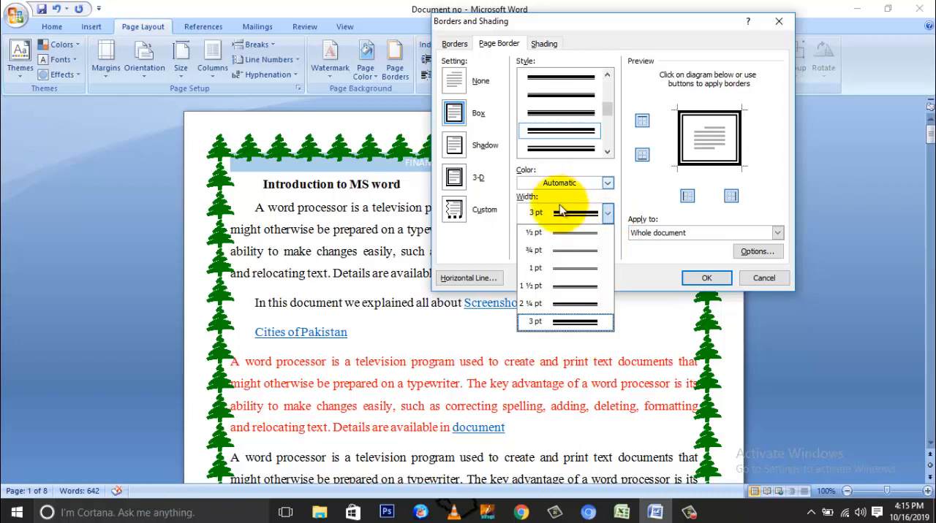
{"action": "left_click", "coordinate": [560, 210]}
{"action": "left_click", "coordinate": [549, 212]}
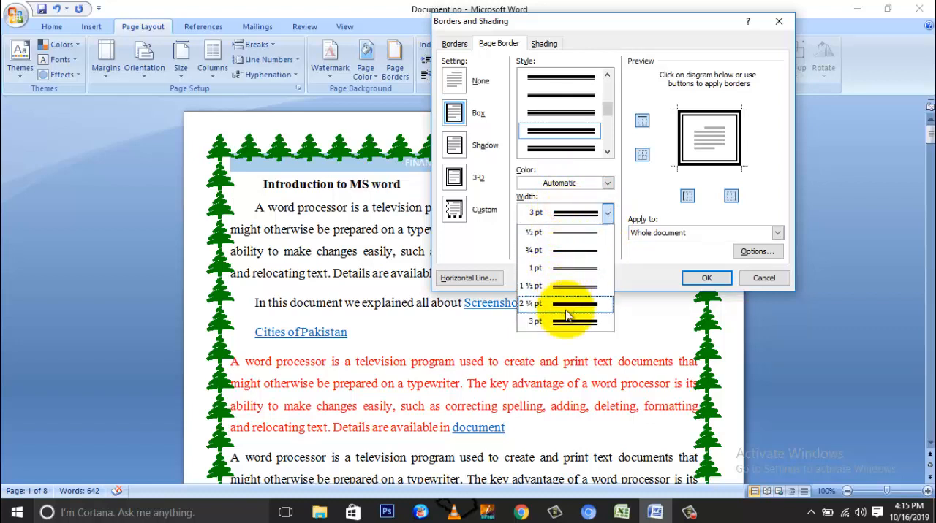
{"action": "left_click", "coordinate": [568, 287]}
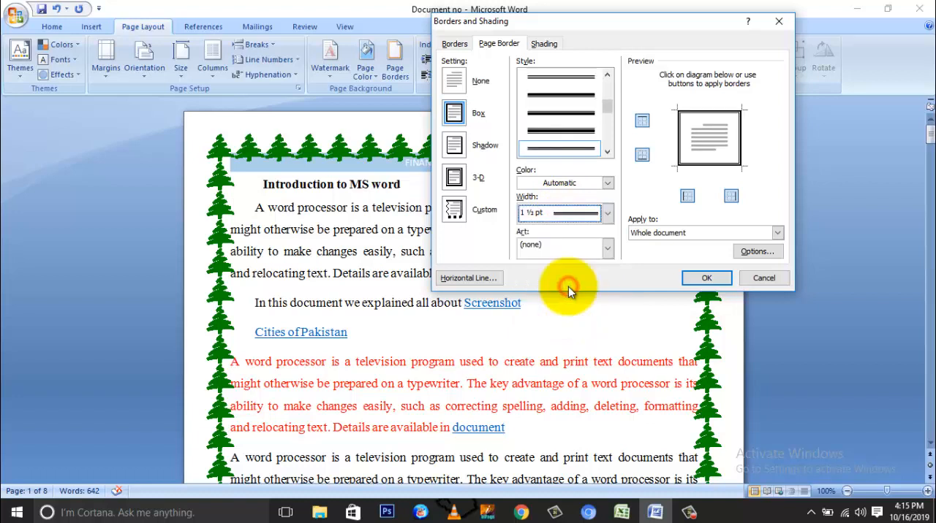
{"action": "left_click", "coordinate": [607, 213]}
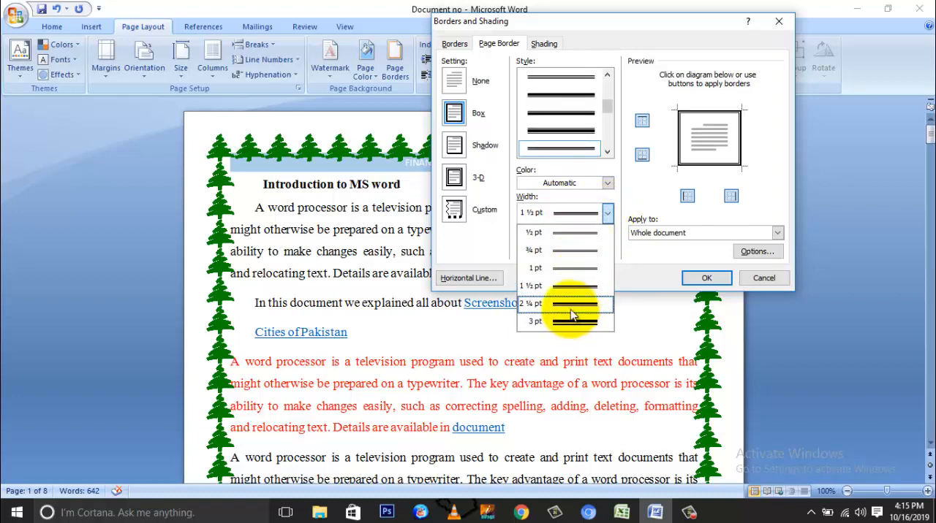
{"action": "left_click", "coordinate": [570, 305]}
Try green for the double-line page border, set its color to black and apply it to the whole document.
{"action": "left_click", "coordinate": [560, 185]}
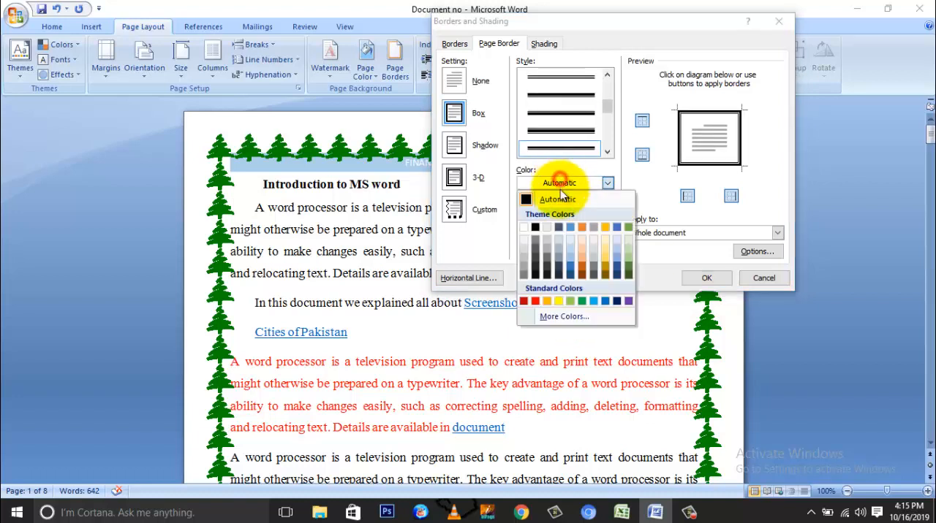
{"action": "left_click", "coordinate": [580, 301]}
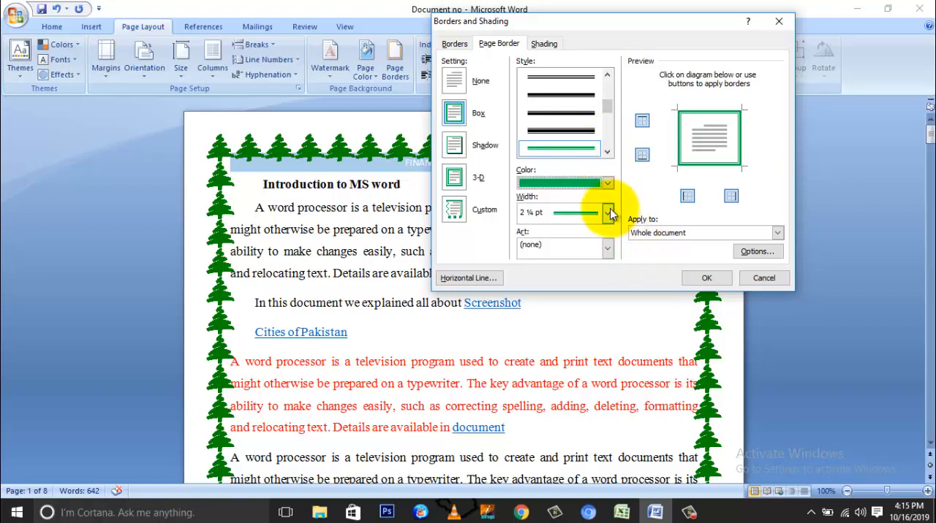
{"action": "left_click", "coordinate": [607, 183]}
{"action": "left_click", "coordinate": [537, 226]}
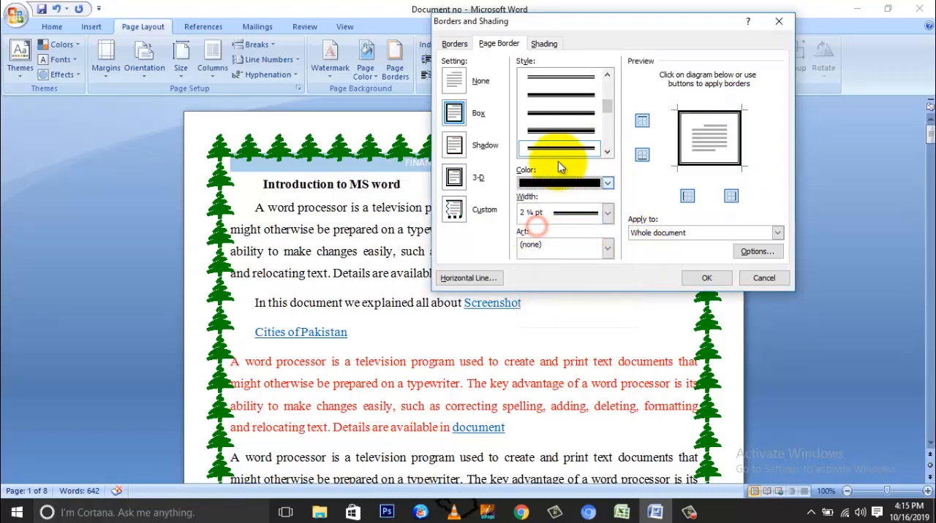
{"action": "left_click", "coordinate": [707, 278]}
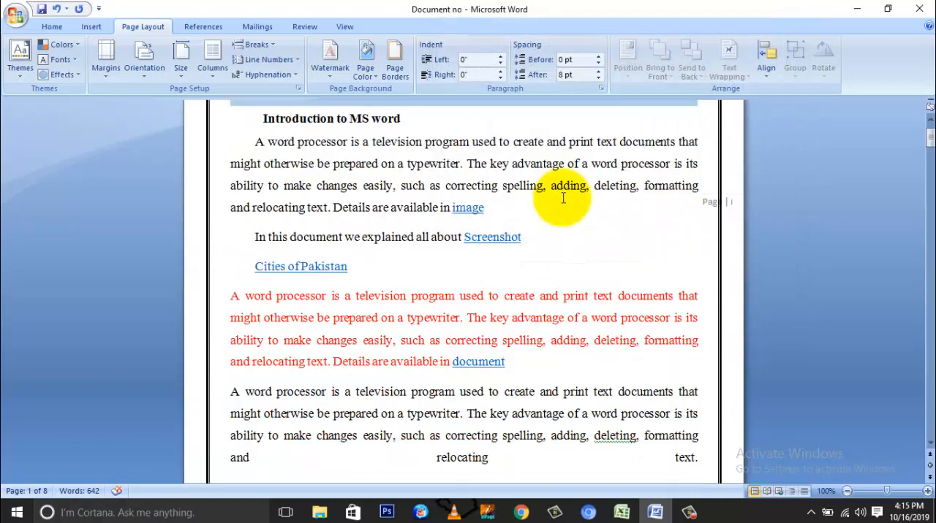
{"action": "scroll", "coordinate": [562, 197], "scroll_direction": "down", "scroll_amount": 7}
{"action": "scroll", "coordinate": [563, 196], "scroll_direction": "up", "scroll_amount": 6}
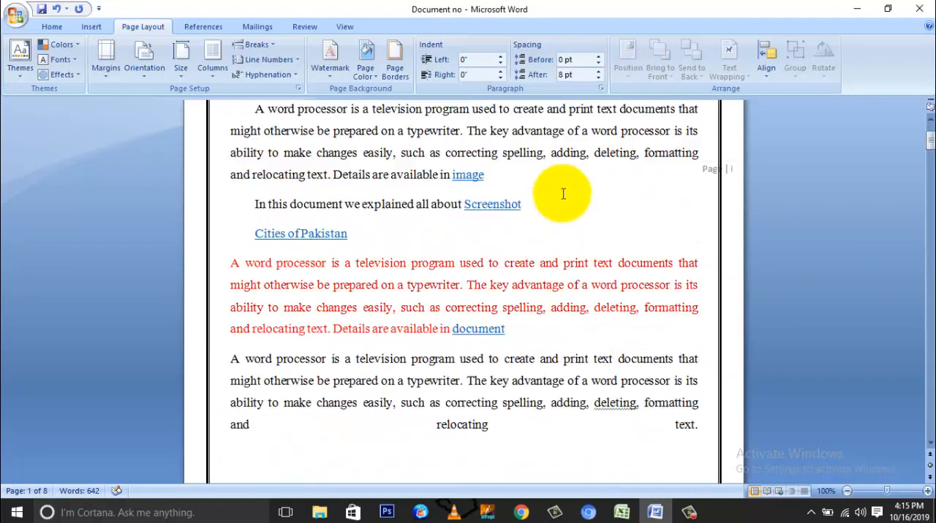
{"action": "scroll", "coordinate": [563, 194], "scroll_direction": "up", "scroll_amount": 3}
Remove the page border from the whole document and undo that removal.
{"action": "left_click", "coordinate": [394, 59]}
{"action": "left_click", "coordinate": [453, 145]}
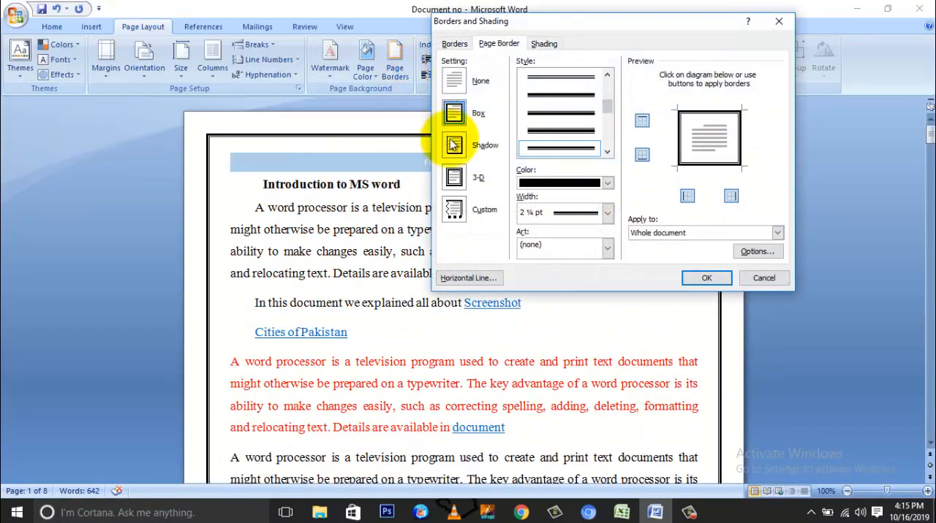
{"action": "left_click", "coordinate": [460, 82]}
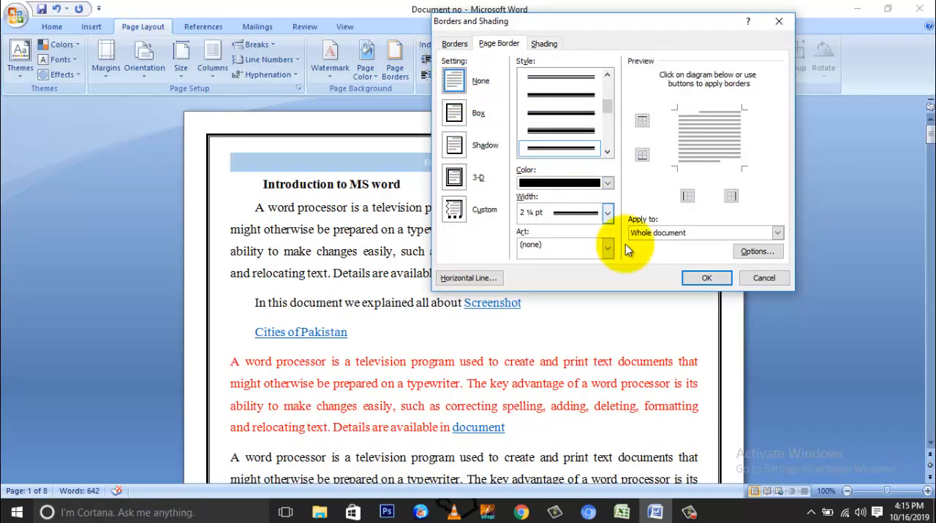
{"action": "left_click", "coordinate": [693, 278]}
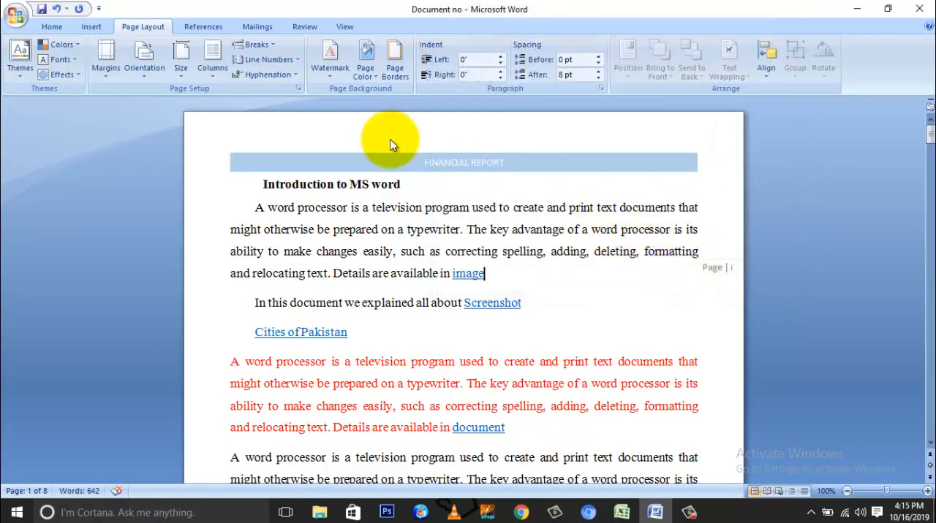
{"action": "left_click", "coordinate": [59, 13]}
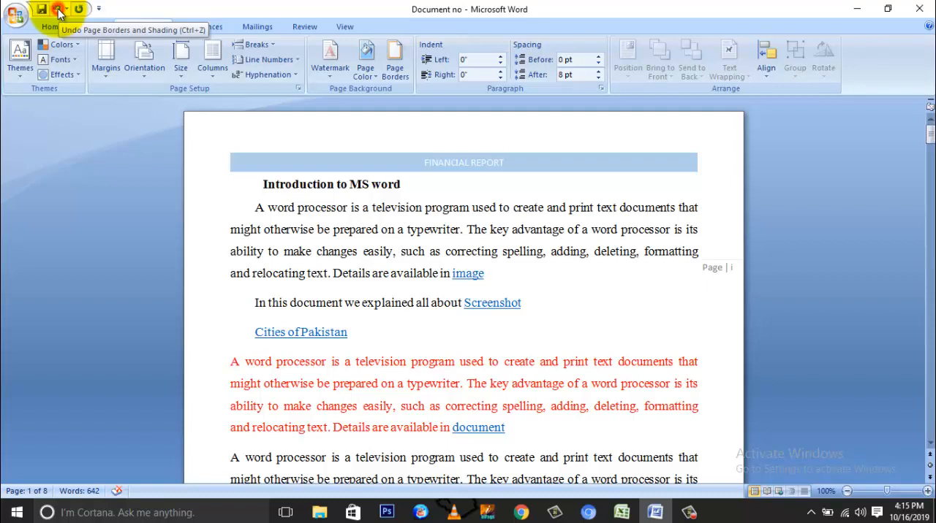